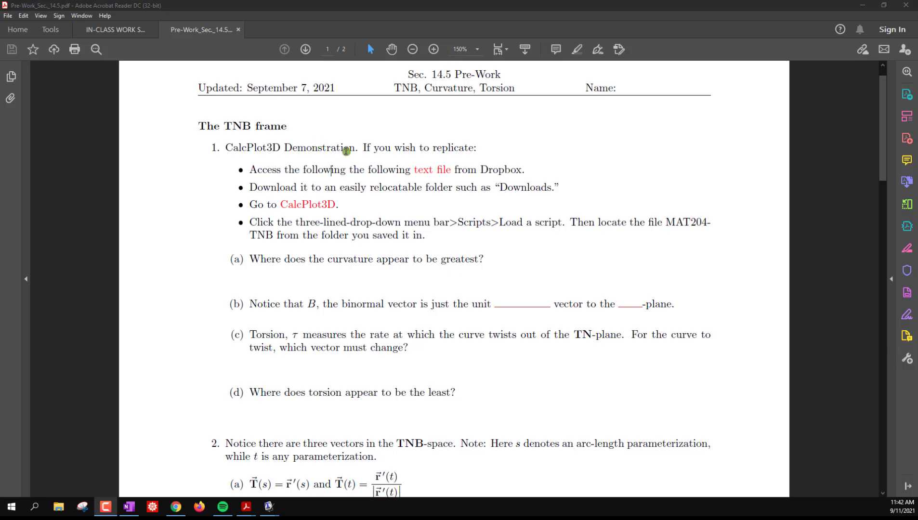
Step: Open the Dropbox text file linked in the worksheet's replication instructions and download MAT204-TNB.txt directly
left_click_drag(362, 148, 477, 149)
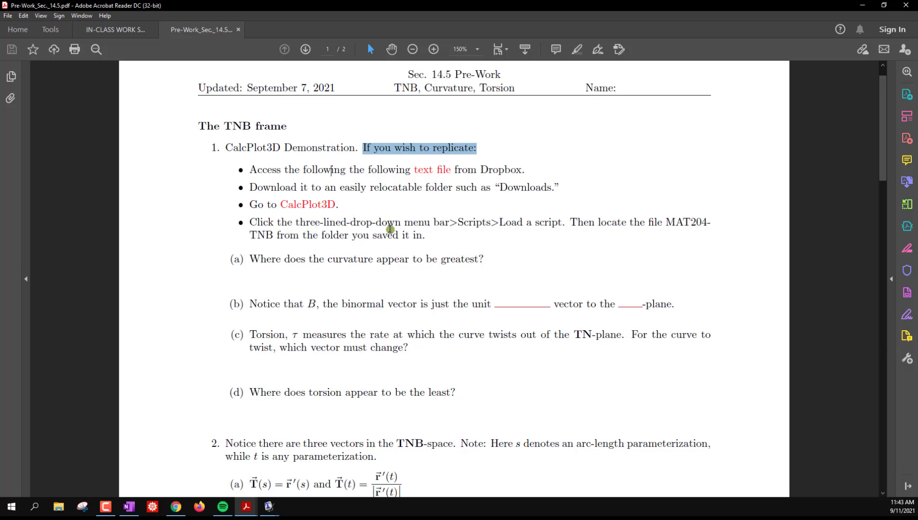
left_click(430, 173)
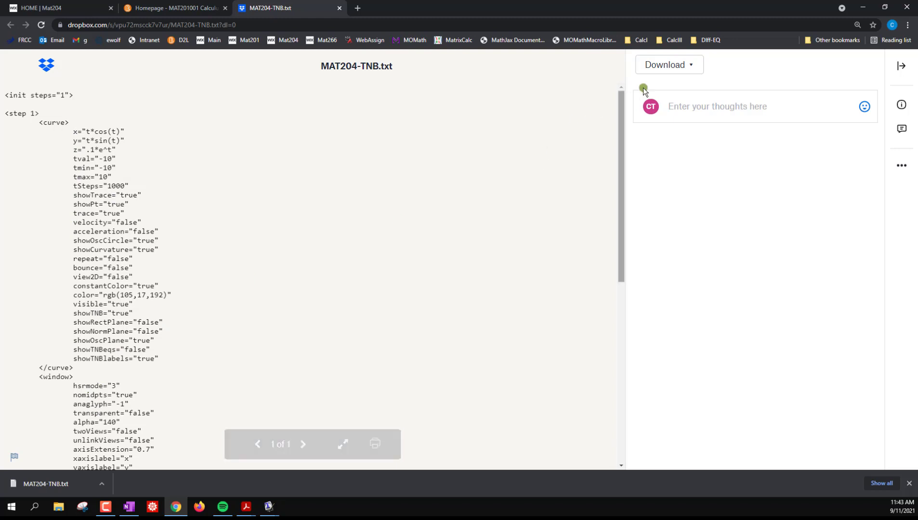
left_click(664, 66)
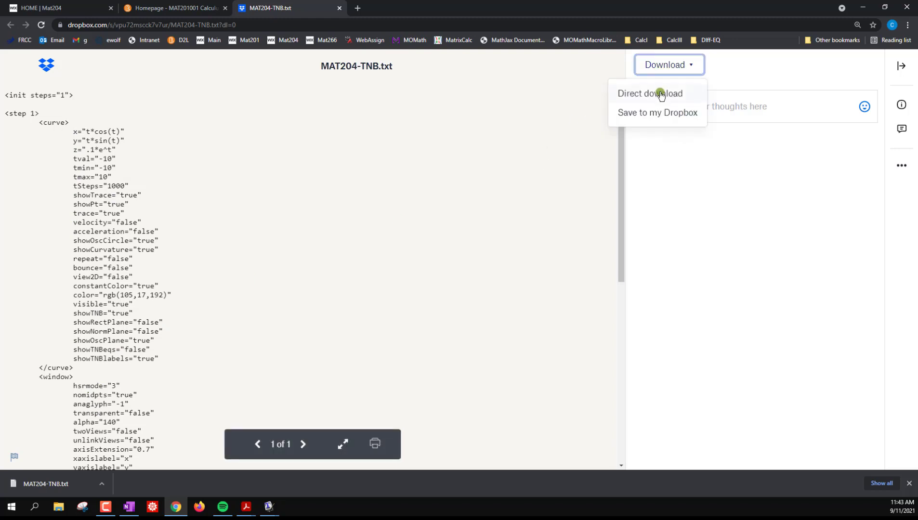
left_click(661, 94)
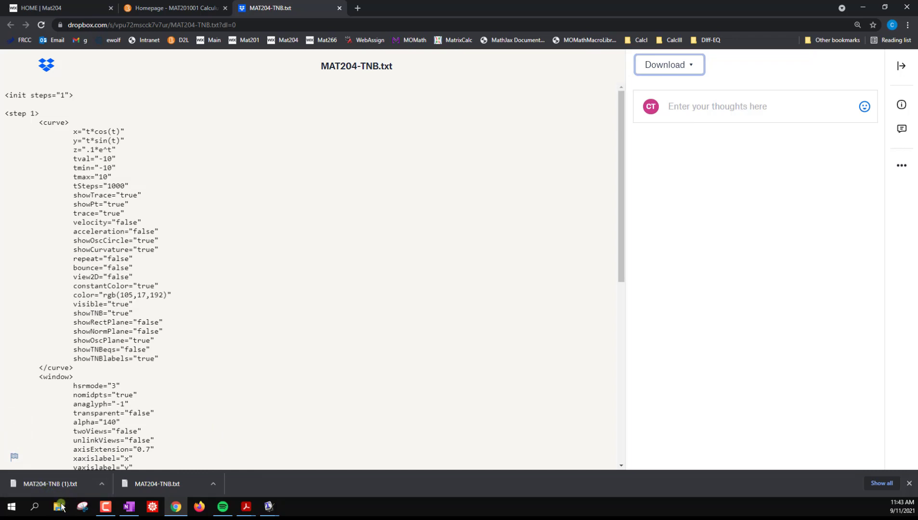
Step: Switch to File Explorer and check the Downloads folder for the MAT204-TNB text file
left_click(59, 507)
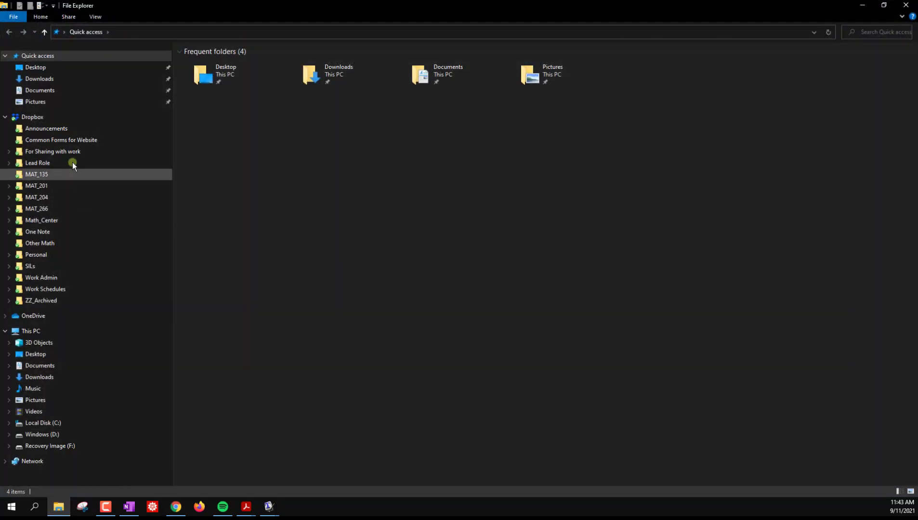
left_click(54, 79)
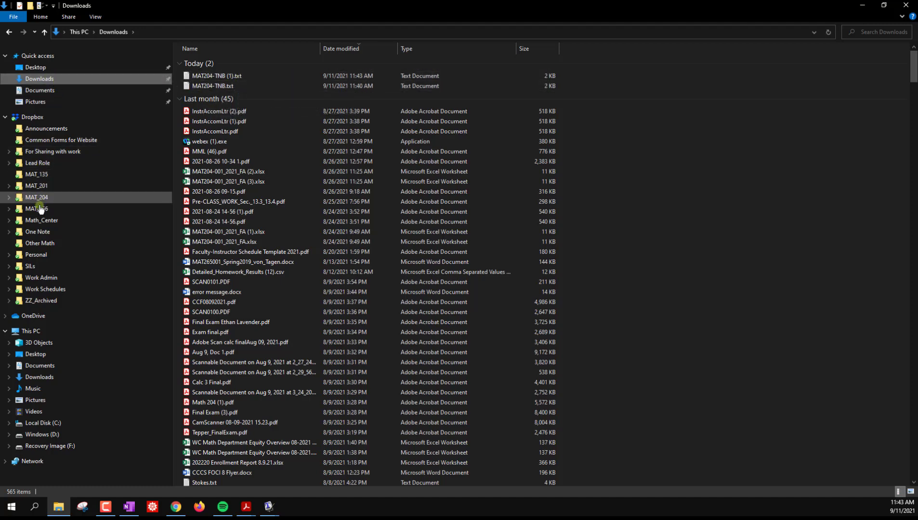
left_click(860, 9)
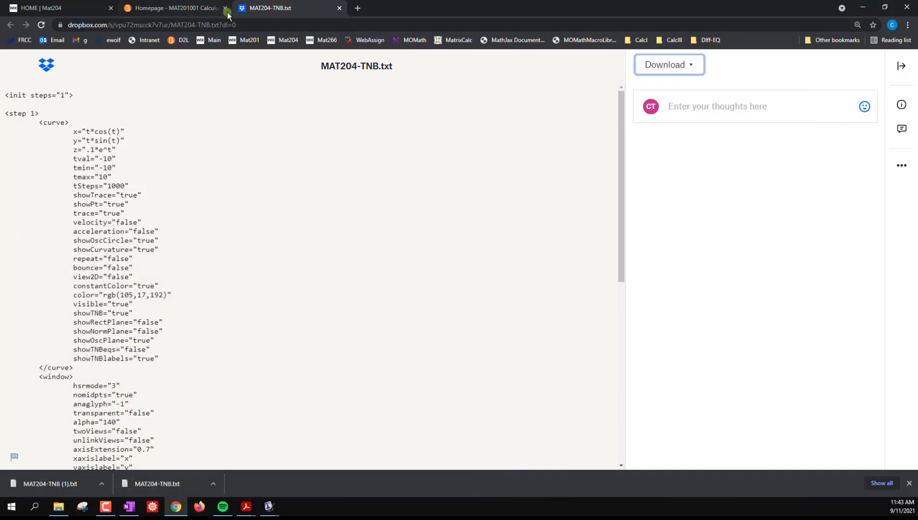
Step: Return to Pre-Work_Sec._14.5.pdf in Adobe Acrobat Reader and open its CalcPlot3D link in the browser
left_click(246, 507)
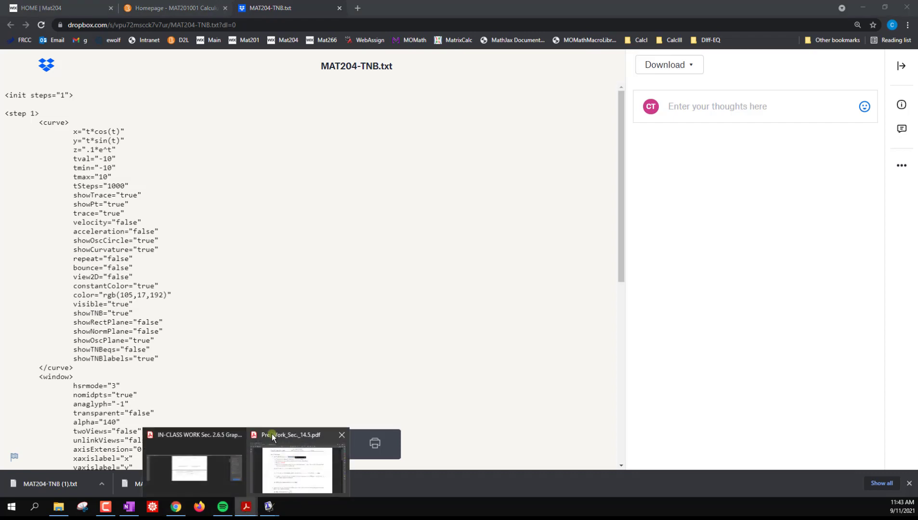
left_click(281, 482)
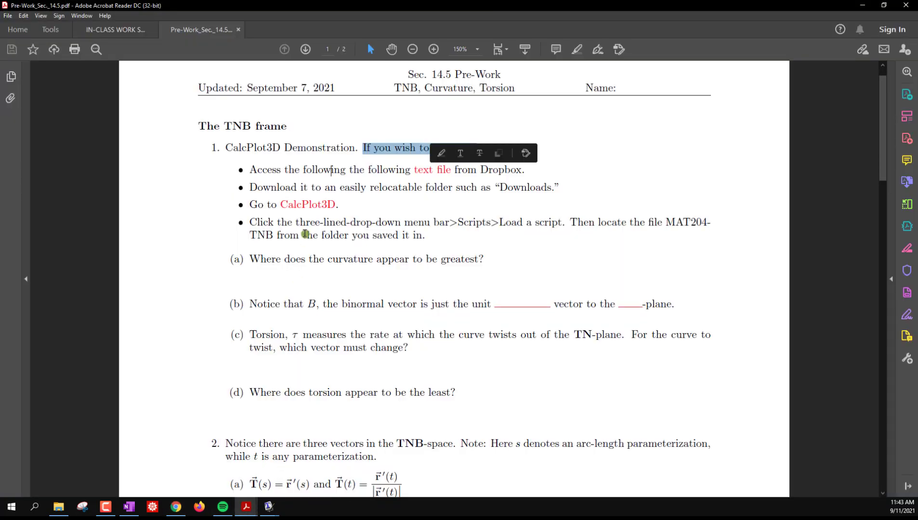
left_click(314, 206)
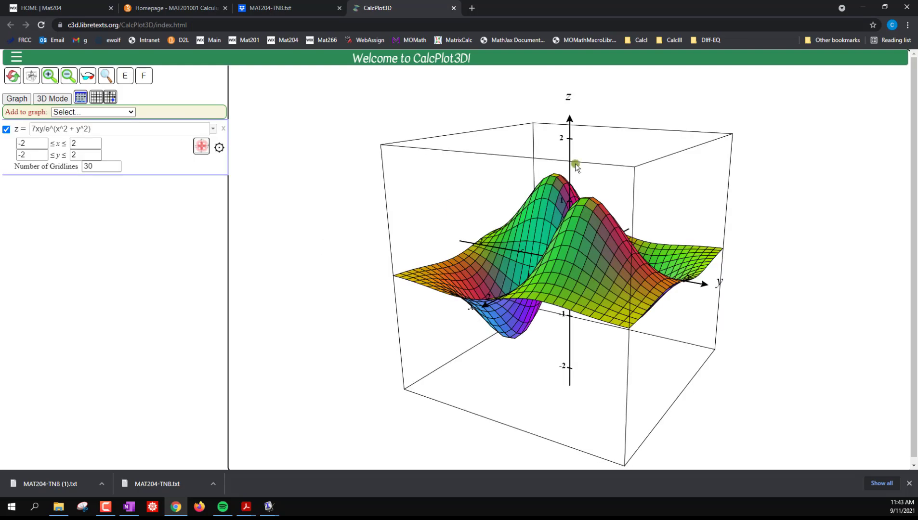
left_click_drag(660, 242, 603, 288)
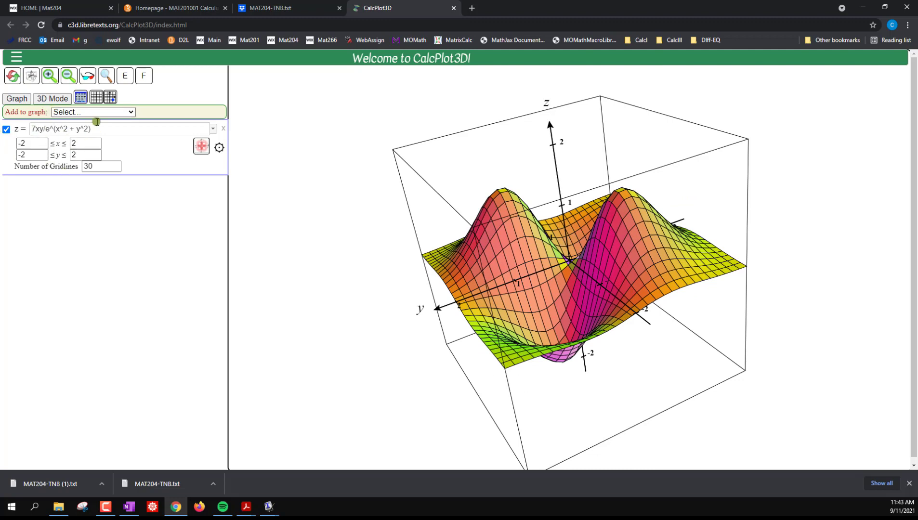
Step: Load the script MAT204-TNB.txt from the Downloads folder into CalcPlot3D
left_click(17, 58)
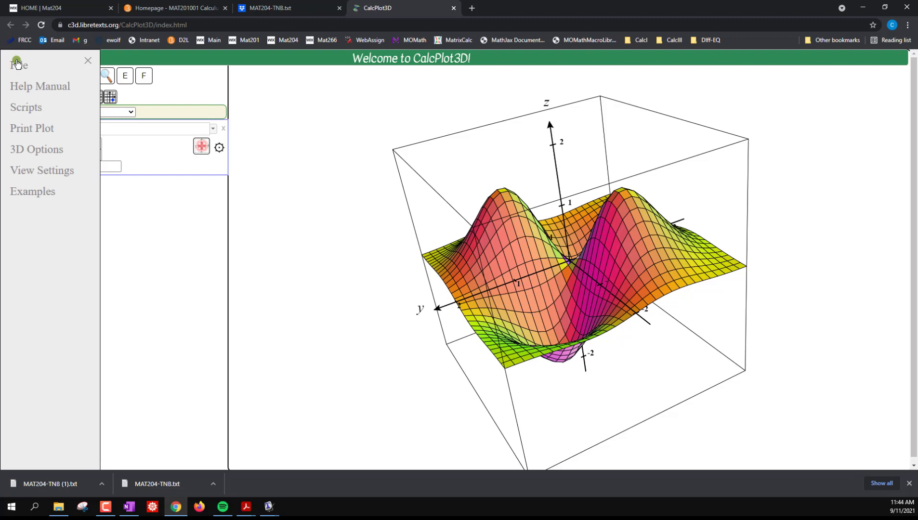
left_click(32, 113)
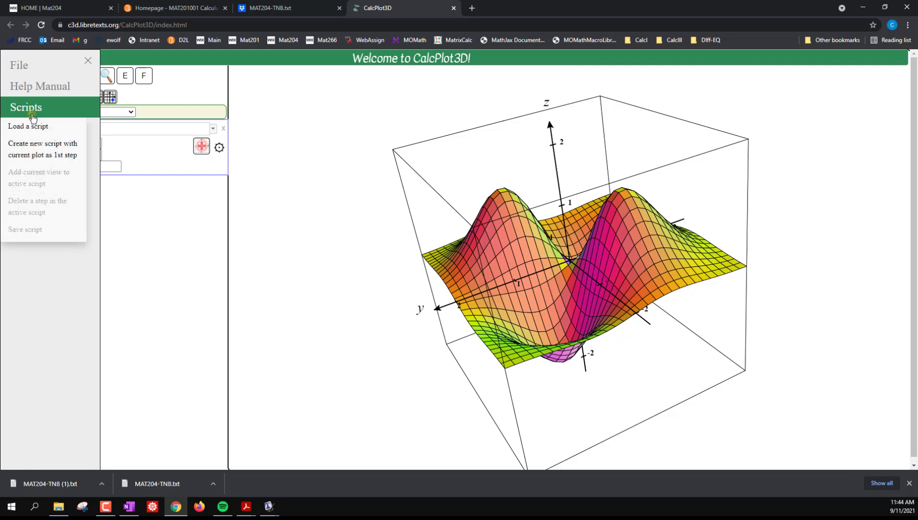
left_click(33, 131)
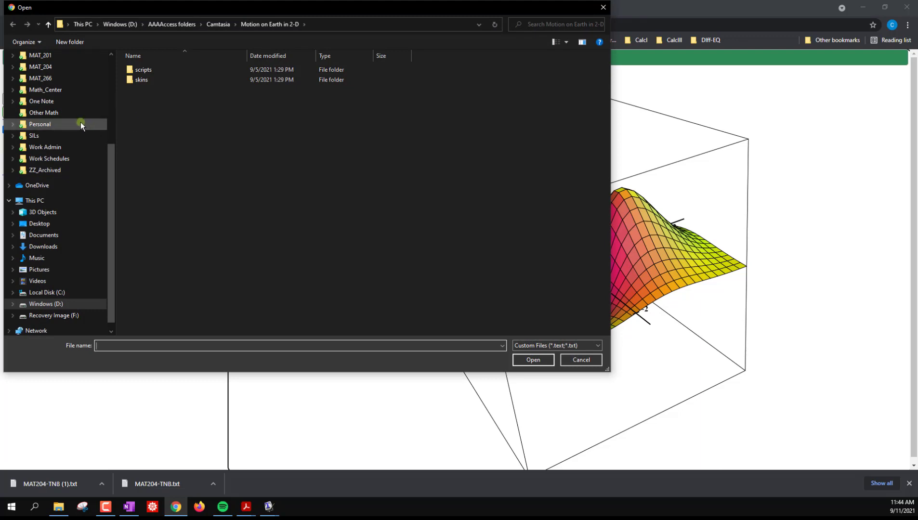
scroll(81, 122, "up", 3)
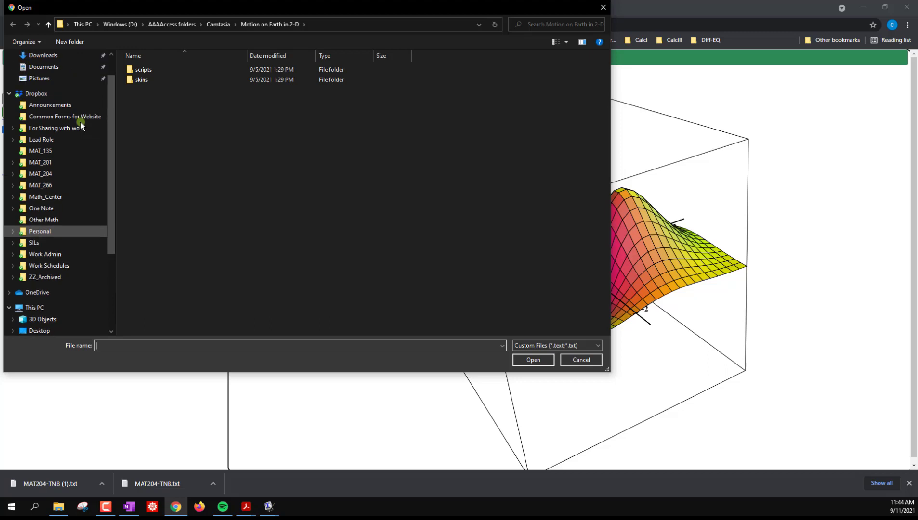
scroll(80, 122, "up", 1)
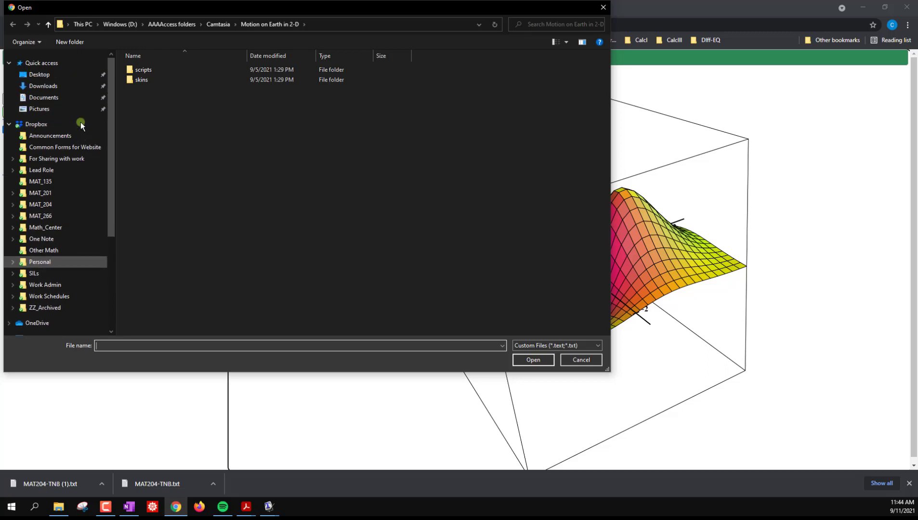
left_click(57, 90)
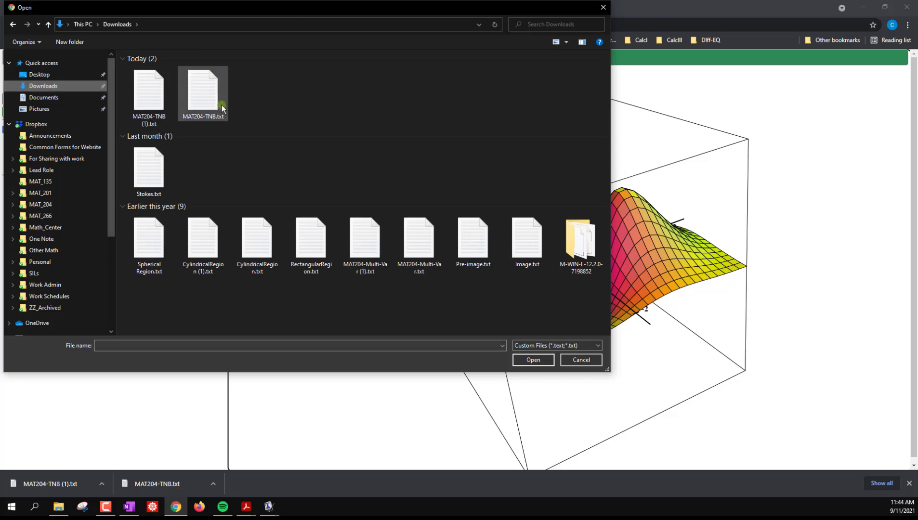
double_click(193, 81)
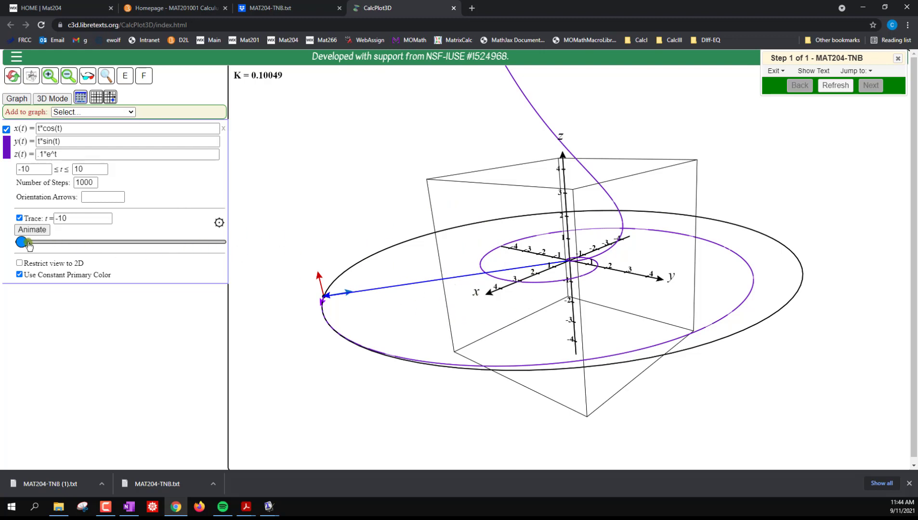
Step: Move the trace point along the curve to about t = 2.4 and refresh the script to reset it
mouse_move(25, 246)
left_mouse_down()
mouse_move(81, 243)
mouse_move(15, 242)
left_mouse_up()
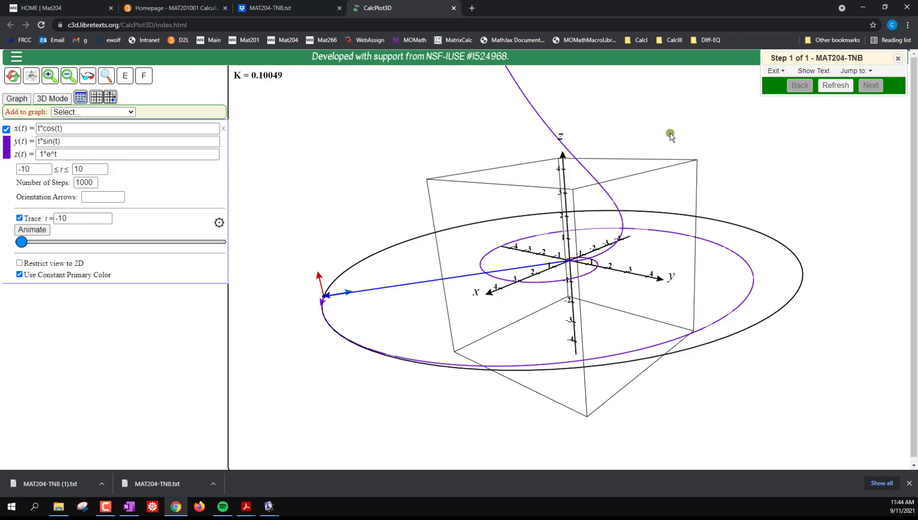
left_click(825, 87)
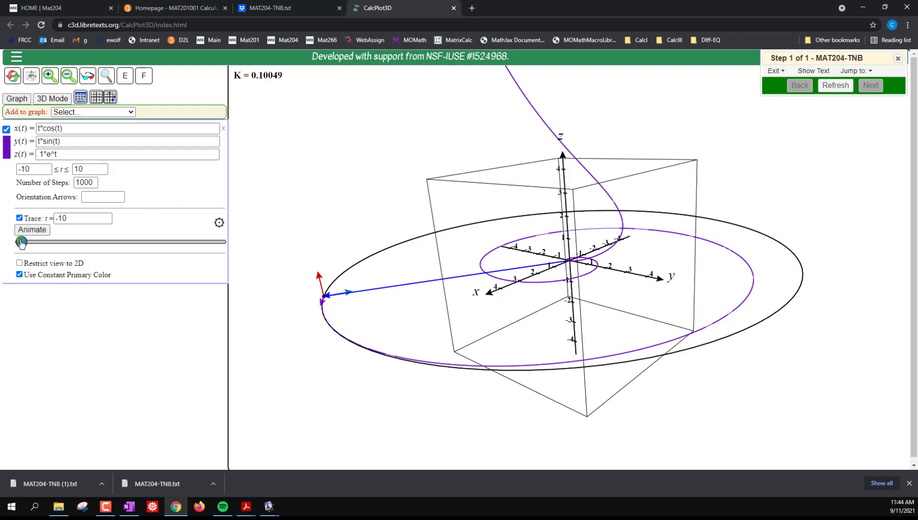
left_click_drag(21, 240, 147, 234)
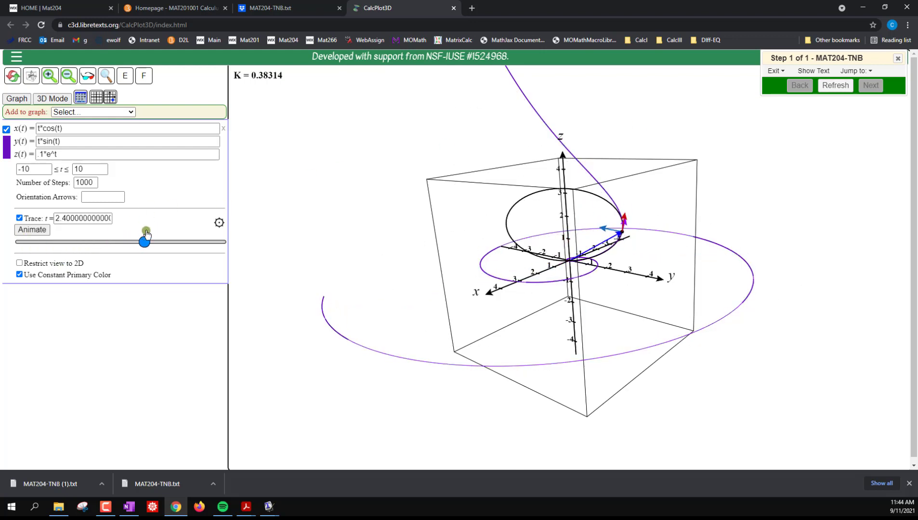
left_click(832, 89)
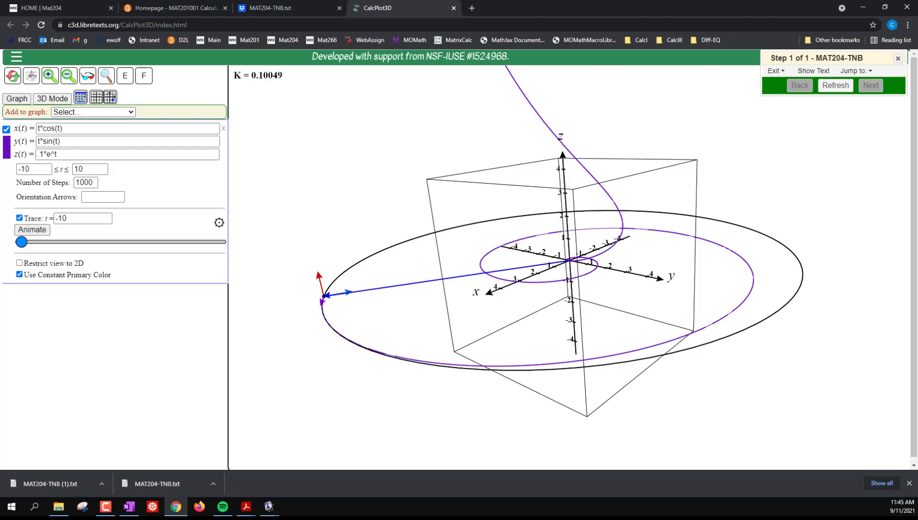
Step: Switch back to the Pre-Work PDF in Adobe Acrobat Reader and open the CalcPlot3D link again in a new browser tab
left_click(246, 507)
left_click(267, 491)
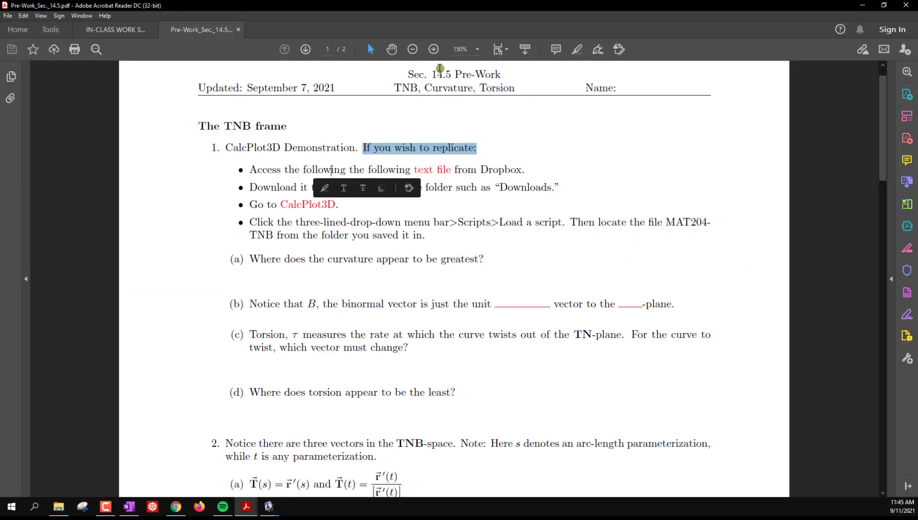
left_click(490, 148)
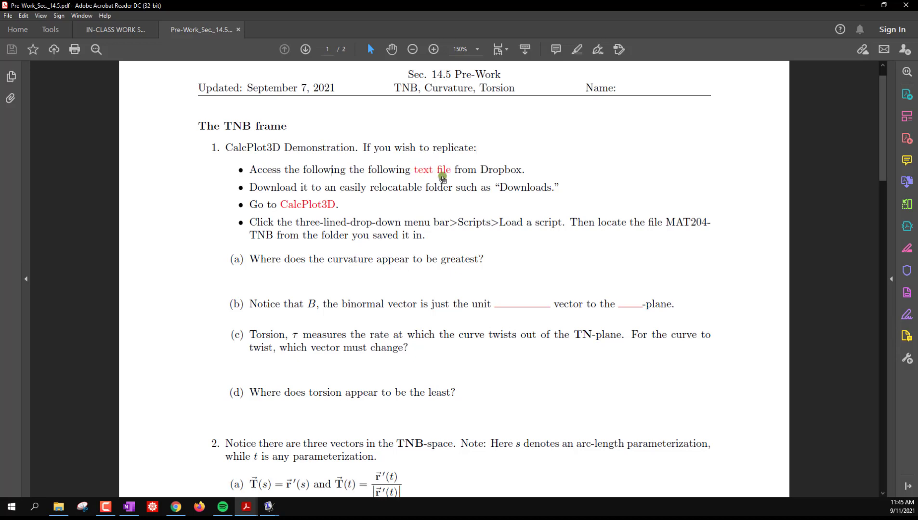
left_click(328, 208)
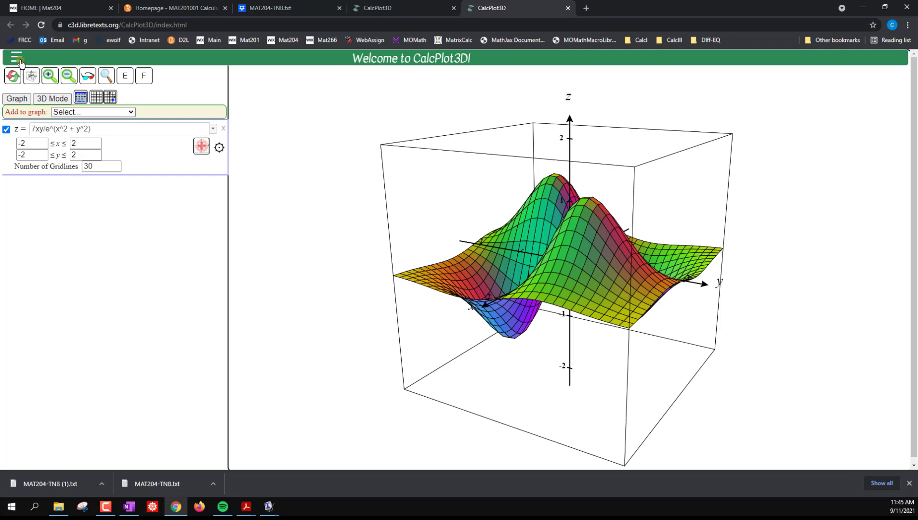
Step: Load the MAT204-TNB.txt script from Downloads into the newly opened CalcPlot3D tab
left_click(17, 58)
left_click(24, 107)
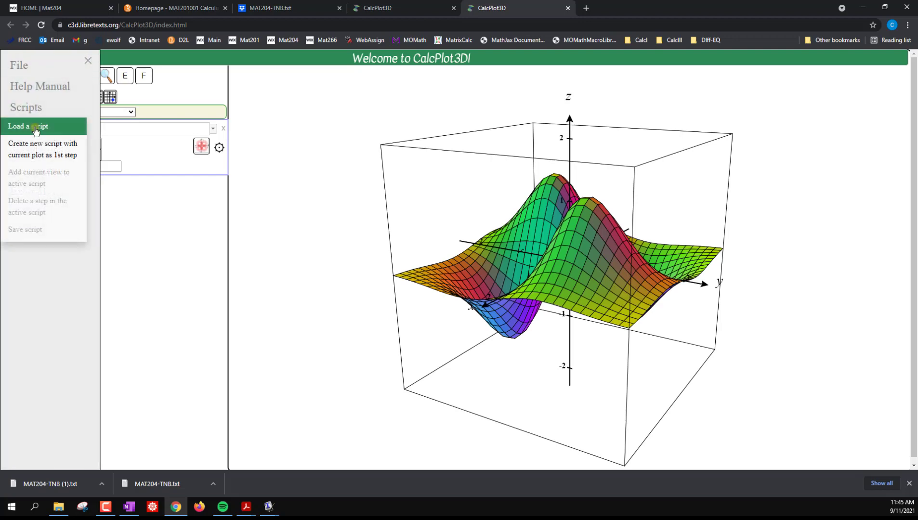
left_click(36, 128)
left_click(193, 92)
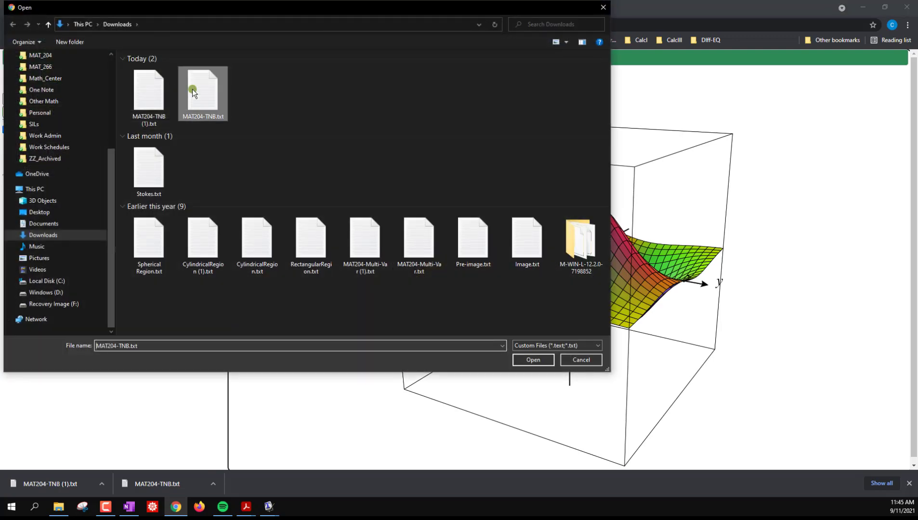
double_click(193, 92)
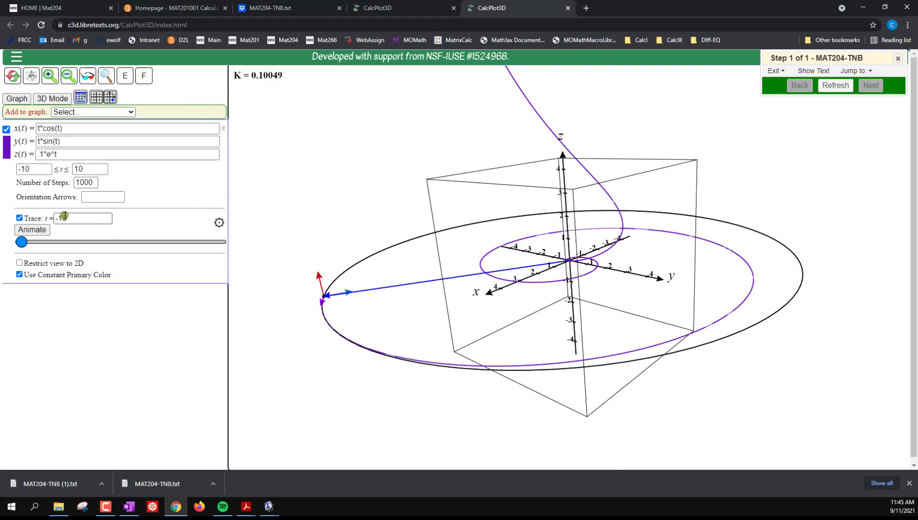
mouse_move(21, 241)
left_mouse_down()
mouse_move(148, 245)
mouse_move(99, 253)
mouse_move(13, 248)
left_mouse_up()
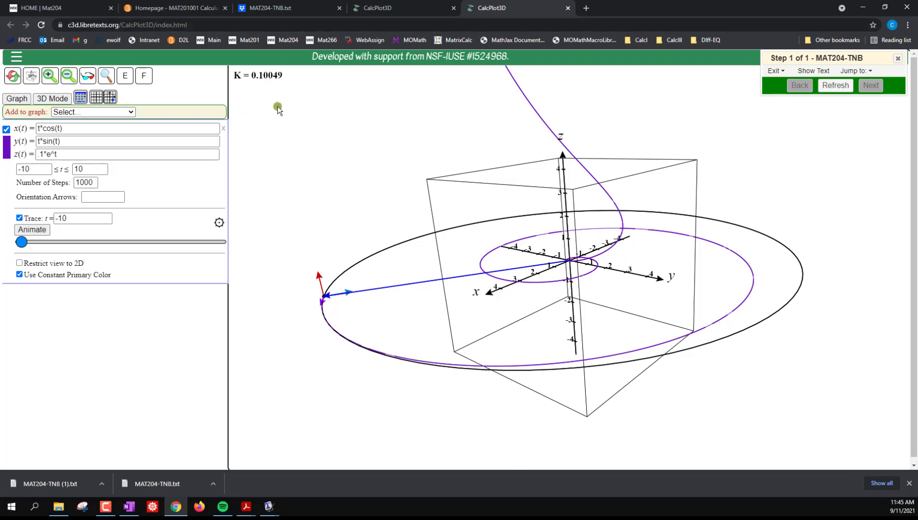
scroll(289, 106, "up", 1)
scroll(289, 106, "down", 1)
scroll(259, 155, "up", 1)
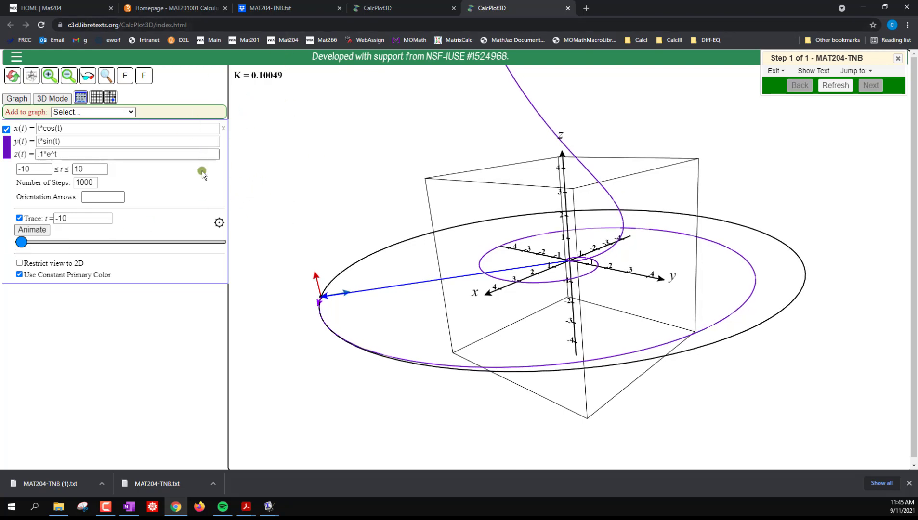